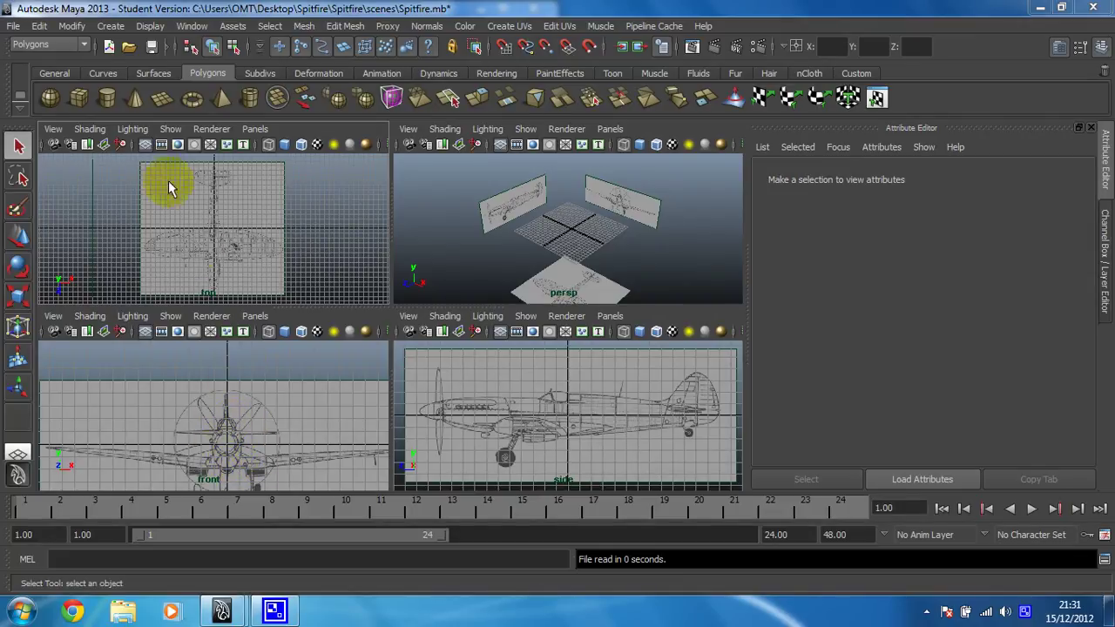
# Draw a tall polygon cylinder, pCylinder1, at the grid centre in the maximised perspective view
pyautogui.click(107, 100)
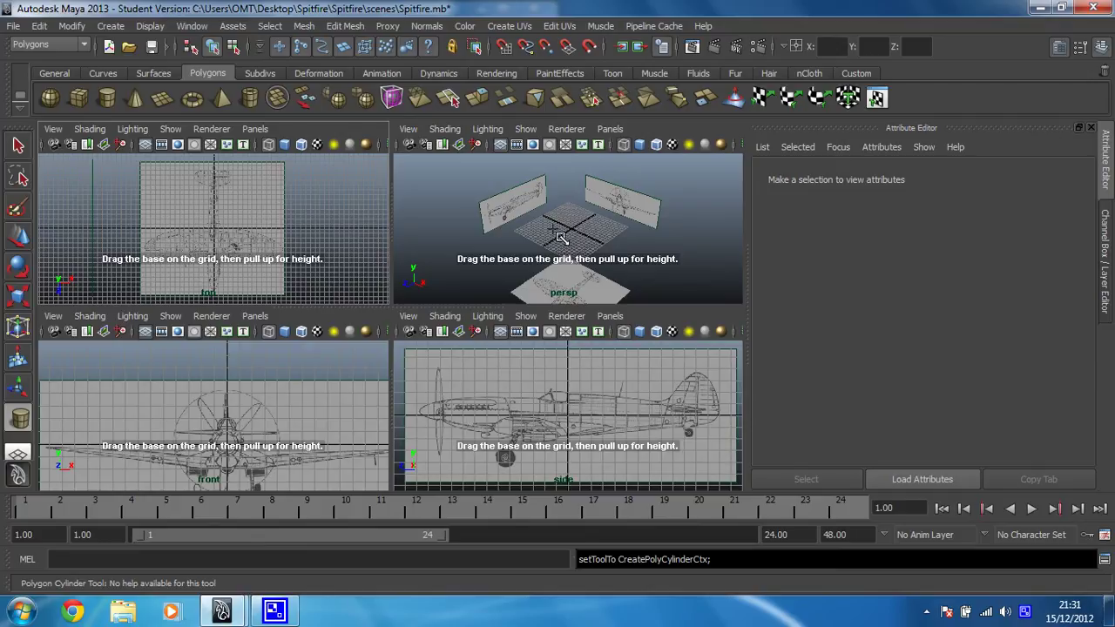
pyautogui.press('space')
pyautogui.moveTo(393, 318); pyautogui.dragTo(388, 267)
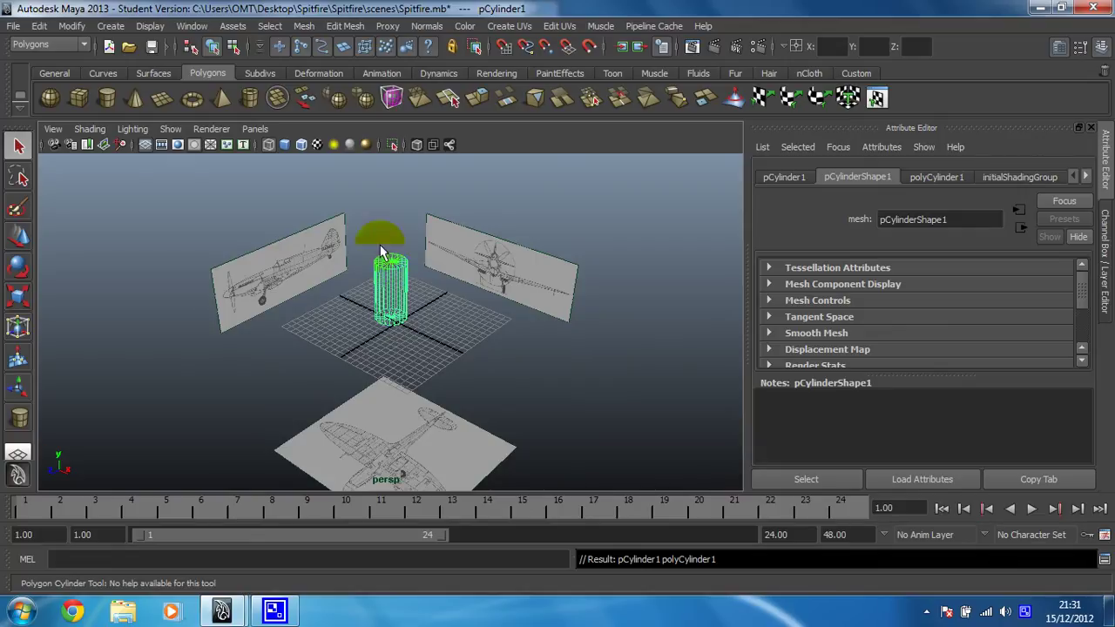
pyautogui.click(522, 281)
pyautogui.click(486, 237)
pyautogui.click(324, 242)
pyautogui.click(249, 277)
pyautogui.click(344, 257)
# Tip pCylinder1 onto its side and set its Rotate X to exactly 90 in the Channel Box
pyautogui.press('q')
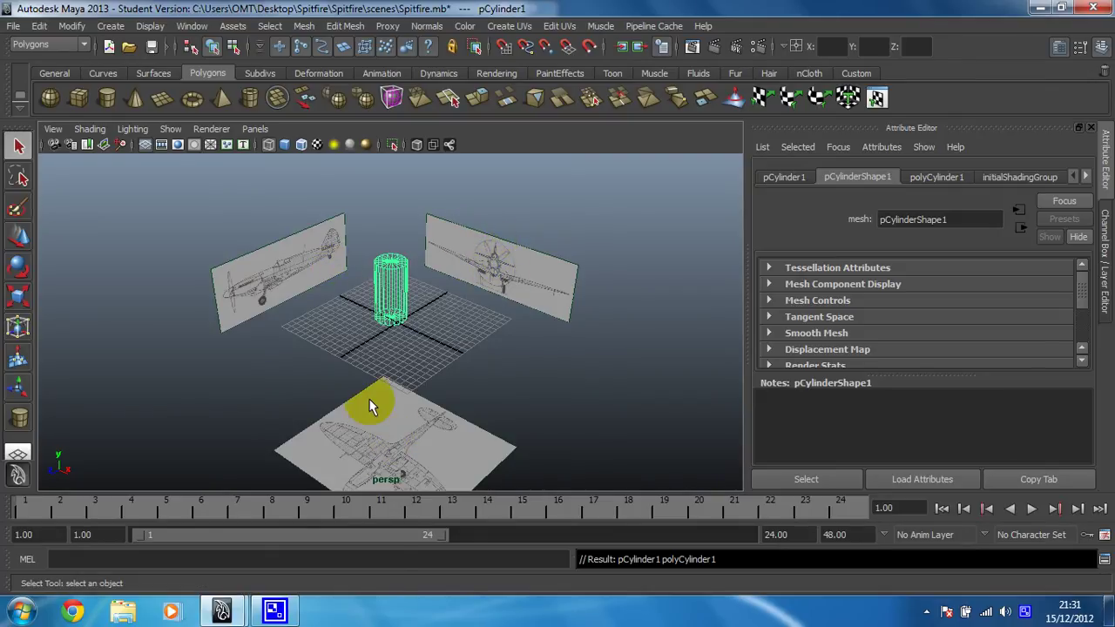
pyautogui.press('space')
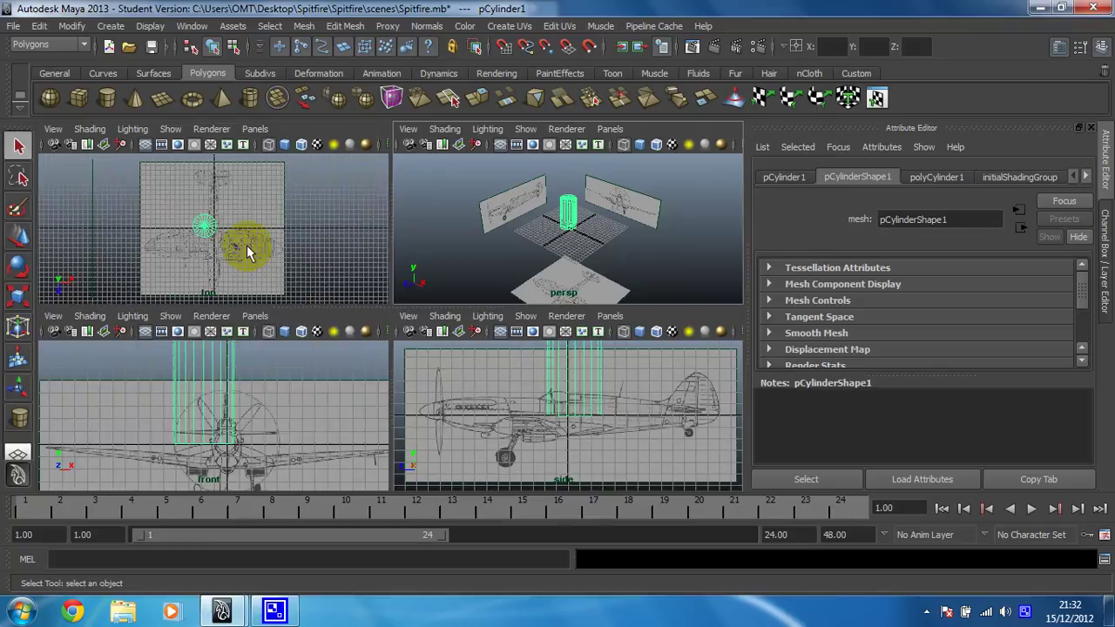
pyautogui.press('space')
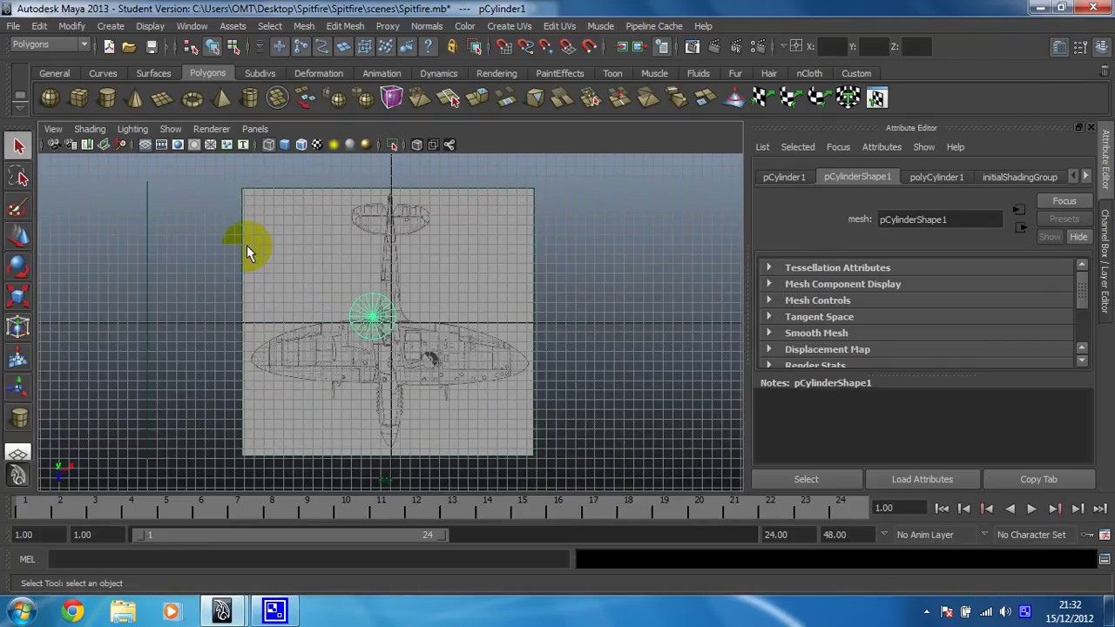
pyautogui.press('space')
pyautogui.press('space')
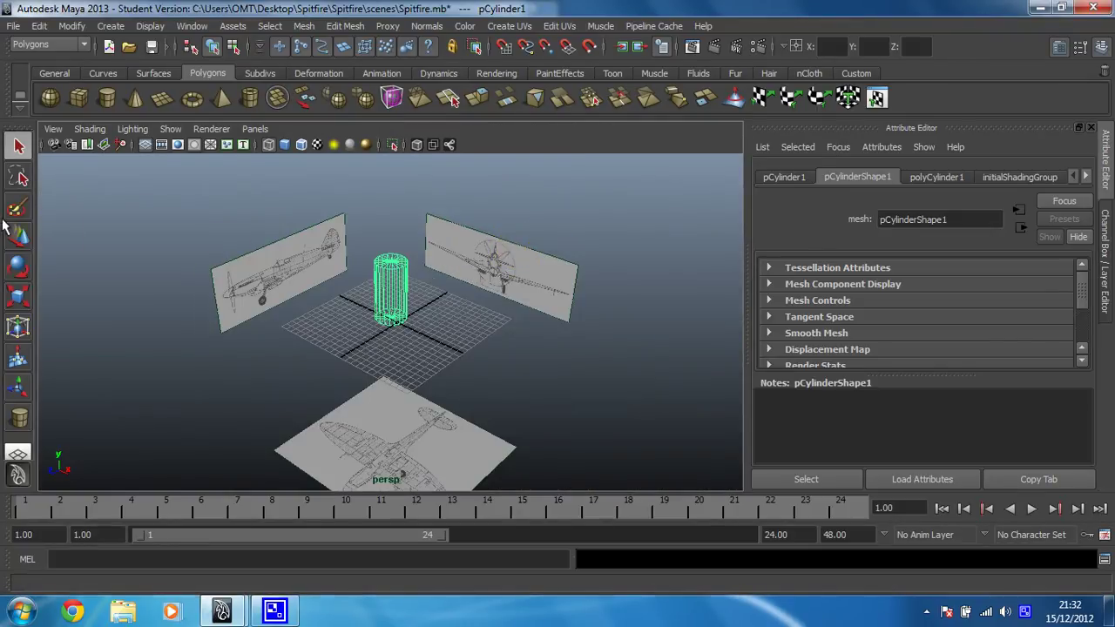
pyautogui.click(17, 267)
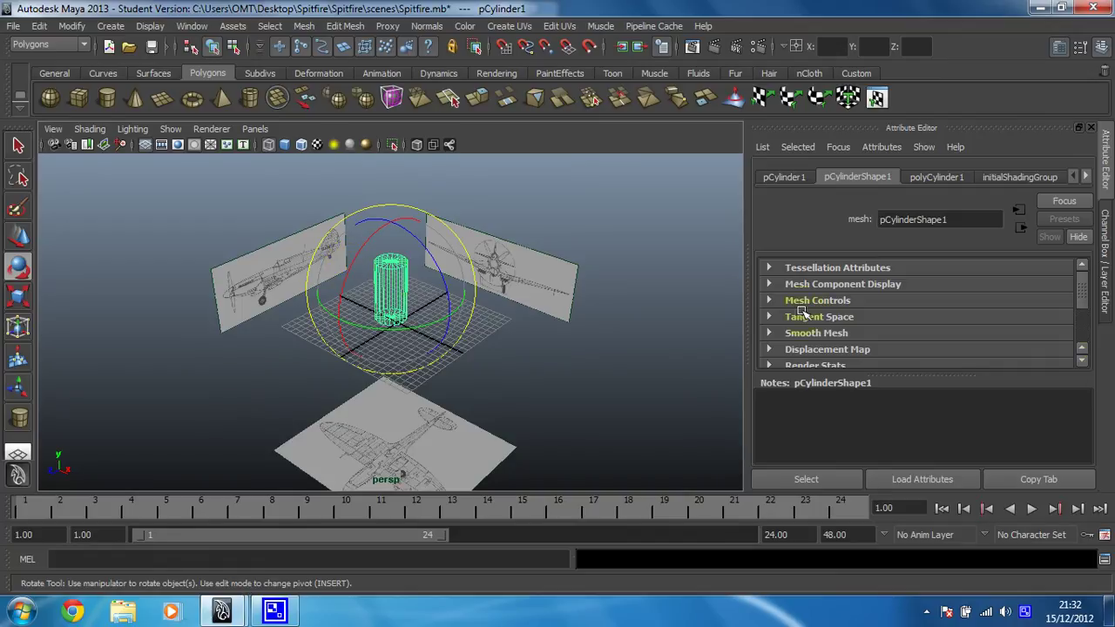
pyautogui.click(1103, 259)
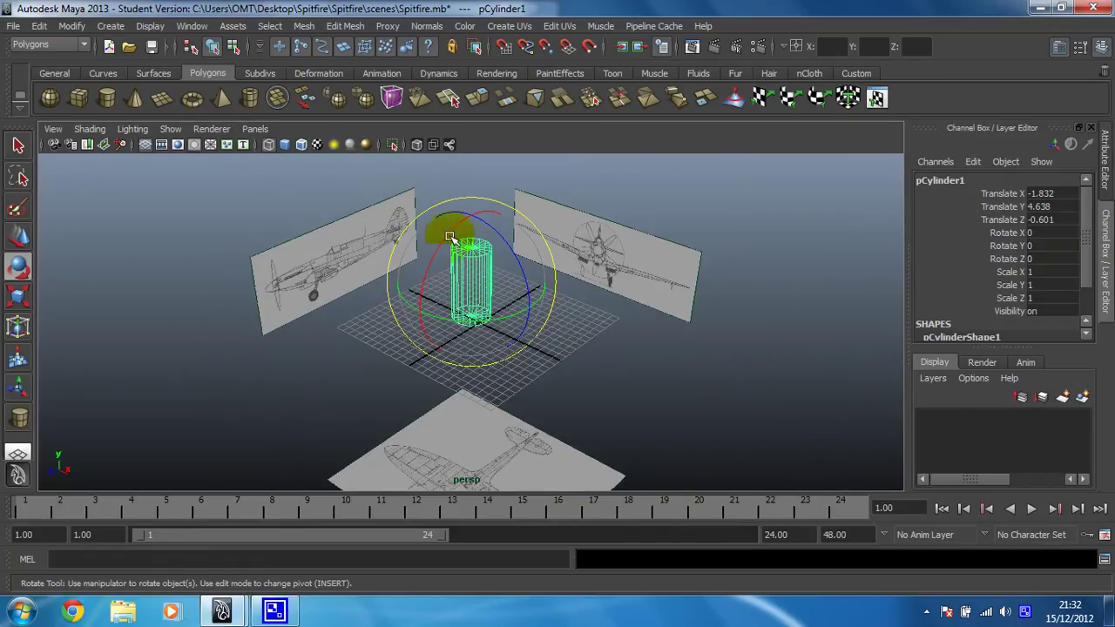
pyautogui.moveTo(443, 241); pyautogui.dragTo(430, 305)
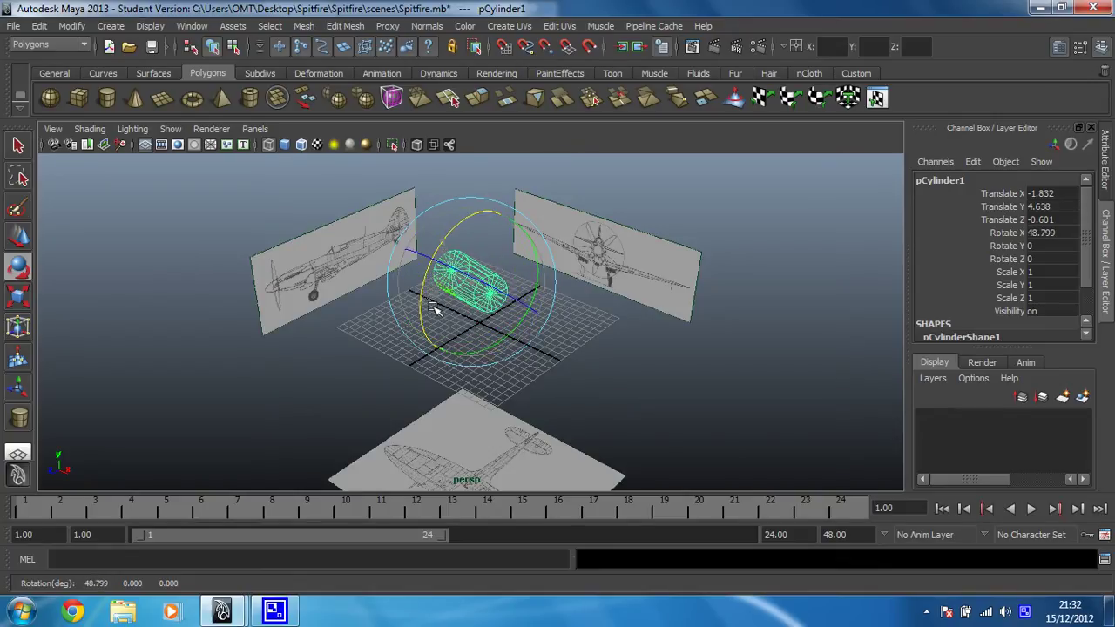
pyautogui.doubleClick(1036, 232)
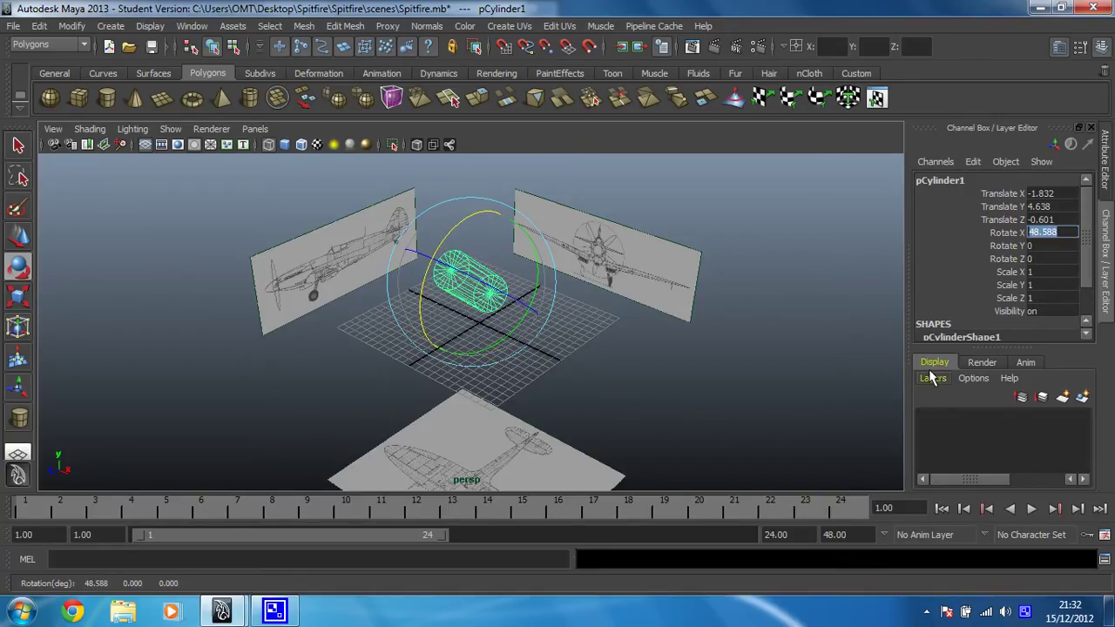
pyautogui.press('Return')
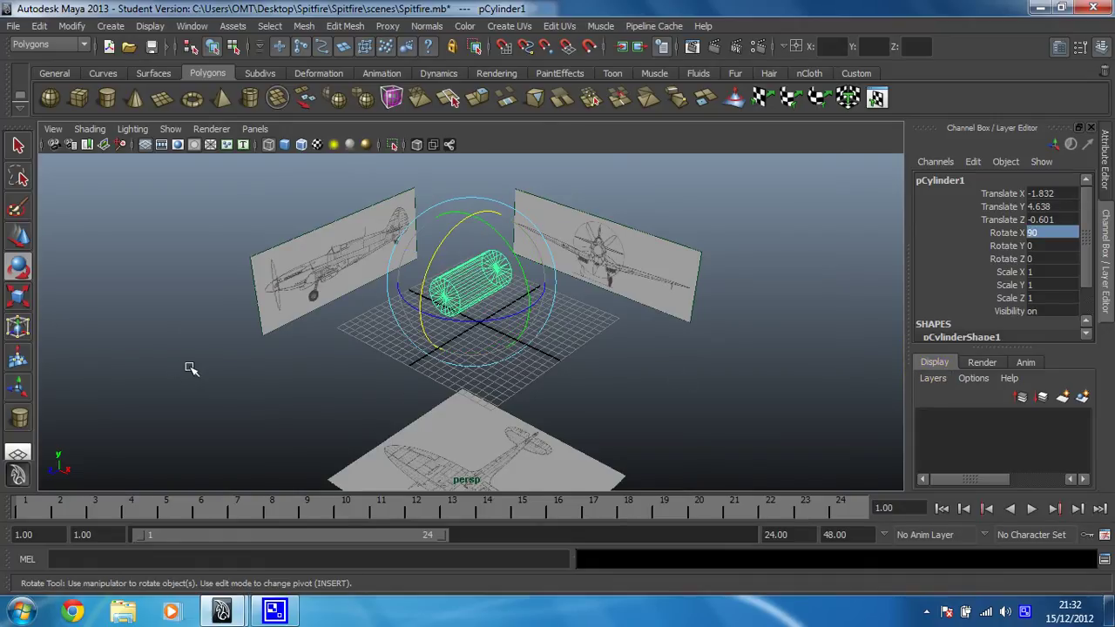
# In the top view, slide the cylinder onto the fuselage centreline and narrow it to Scale X 0.632
pyautogui.press('space')
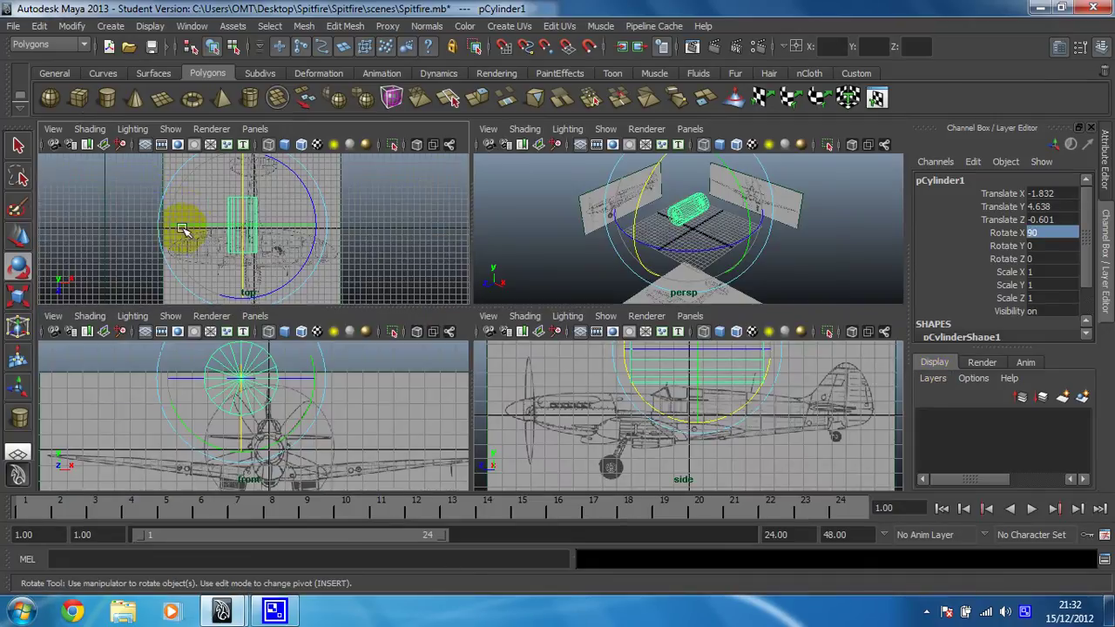
pyautogui.press('space')
pyautogui.click(19, 236)
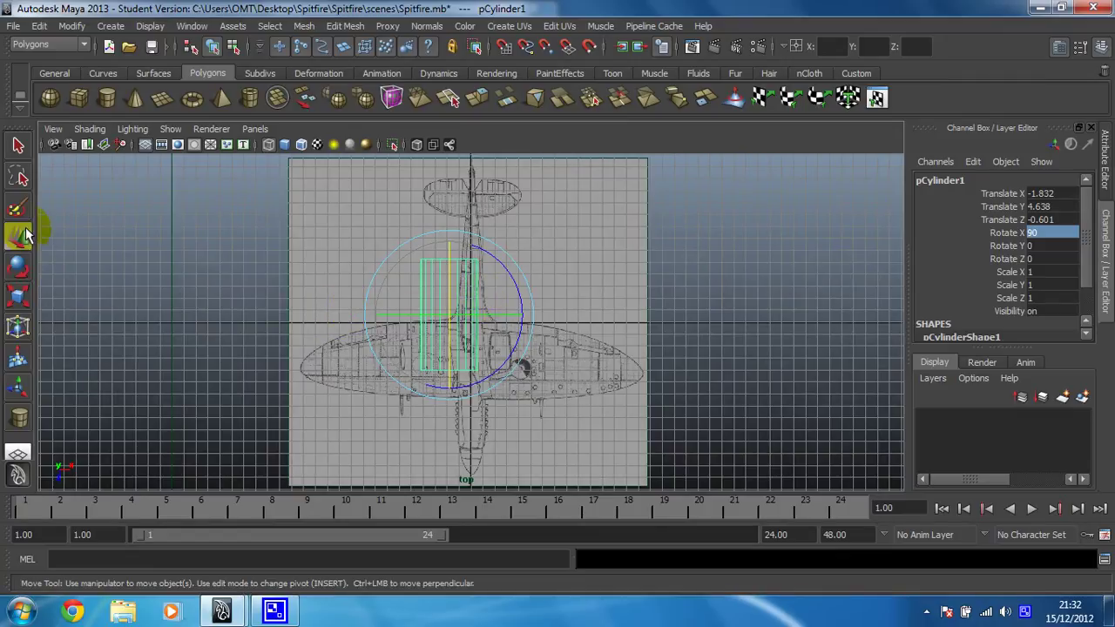
pyautogui.moveTo(505, 313); pyautogui.dragTo(533, 317)
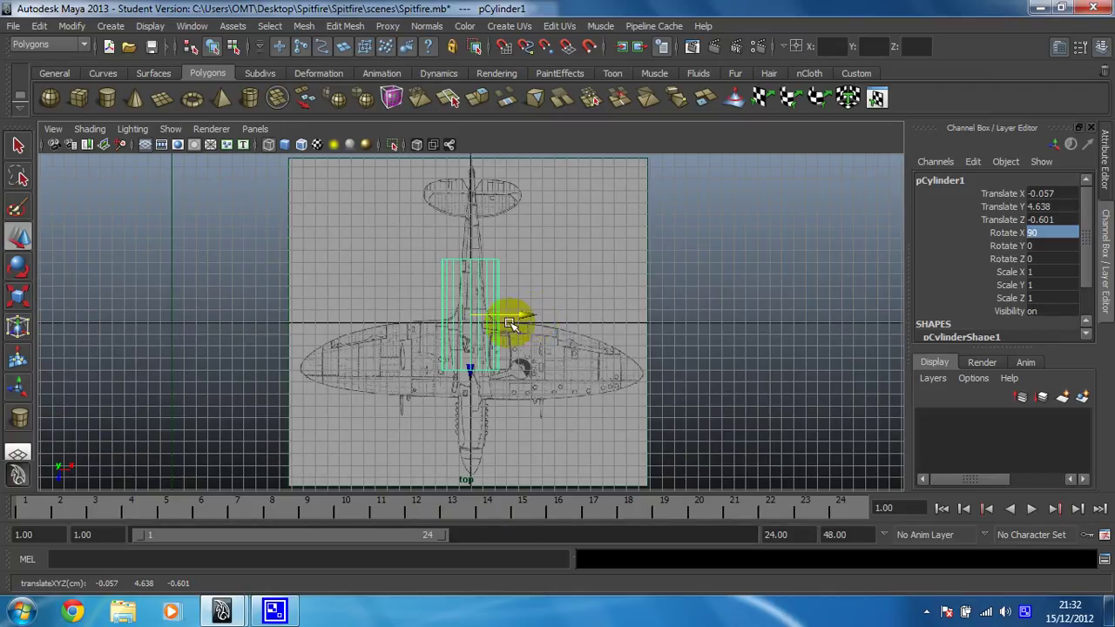
pyautogui.press('r')
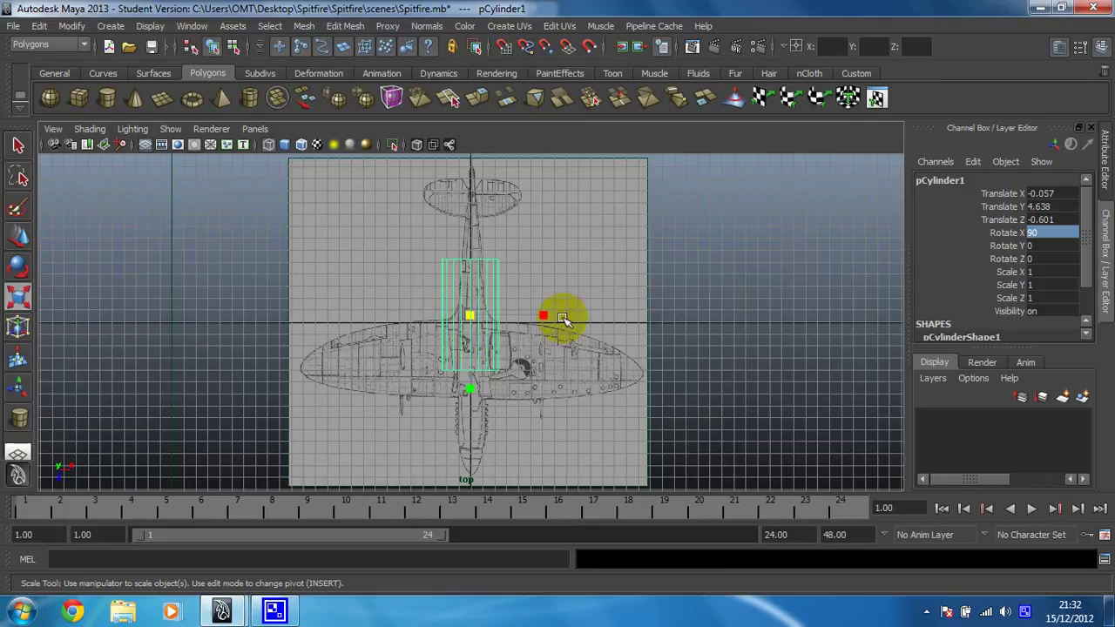
pyautogui.moveTo(544, 316); pyautogui.dragTo(498, 319)
# Stretch the cylinder to Scale Y 2.513 and shift it to Translate Z -1.284 along the fuselage
pyautogui.click(18, 235)
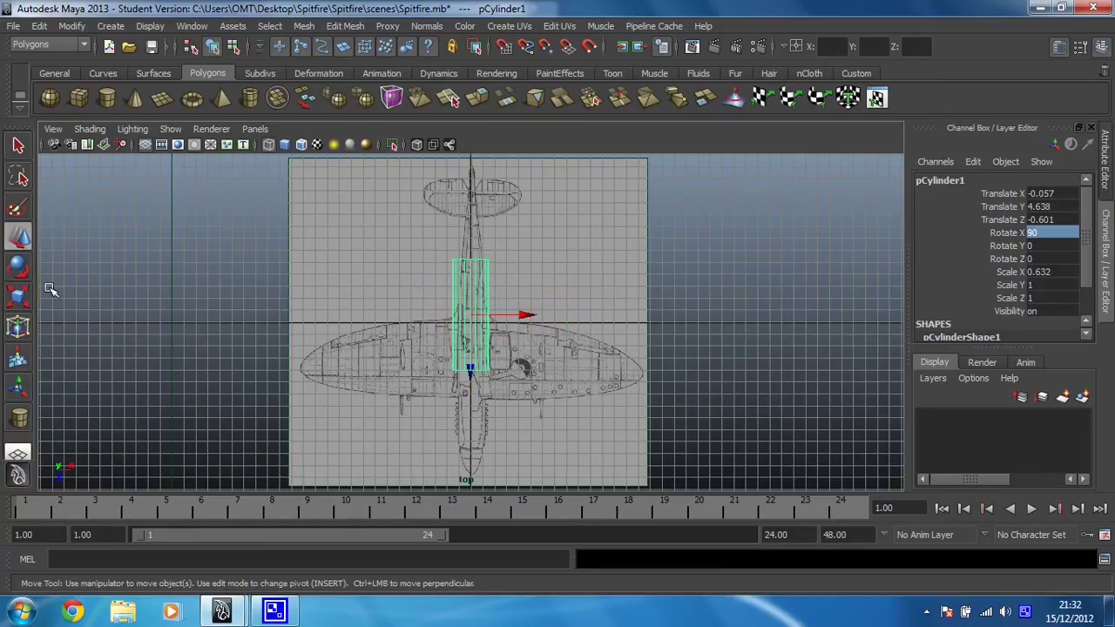
pyautogui.click(18, 296)
pyautogui.moveTo(469, 390); pyautogui.dragTo(478, 518)
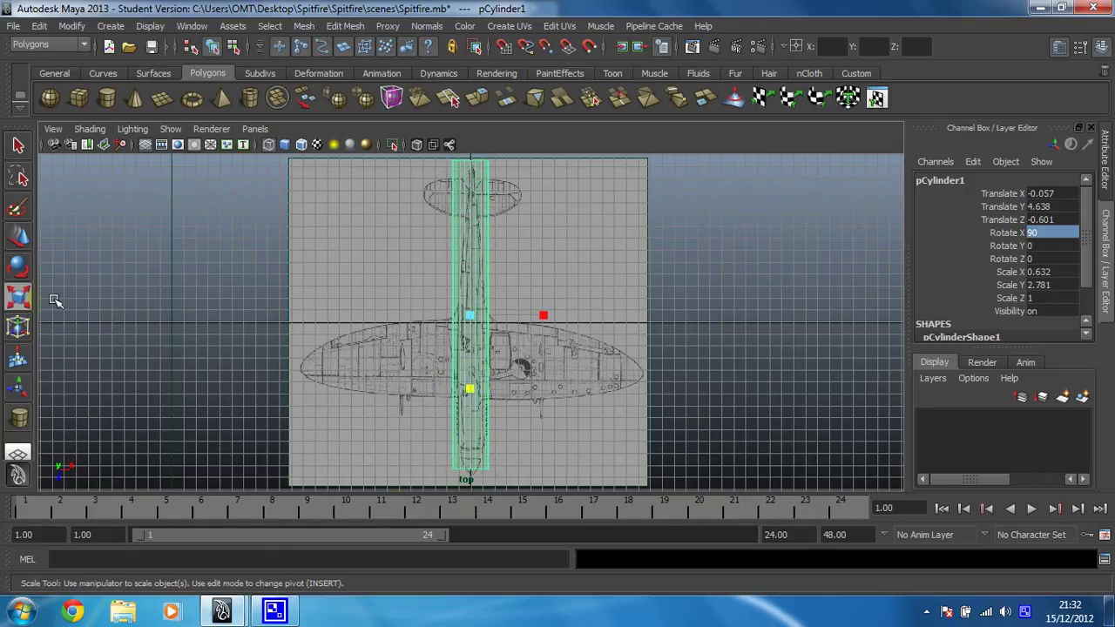
pyautogui.press('w')
pyautogui.moveTo(468, 373)
pyautogui.mouseDown()
pyautogui.moveTo(469, 353)
pyautogui.moveTo(470, 368)
pyautogui.mouseUp()
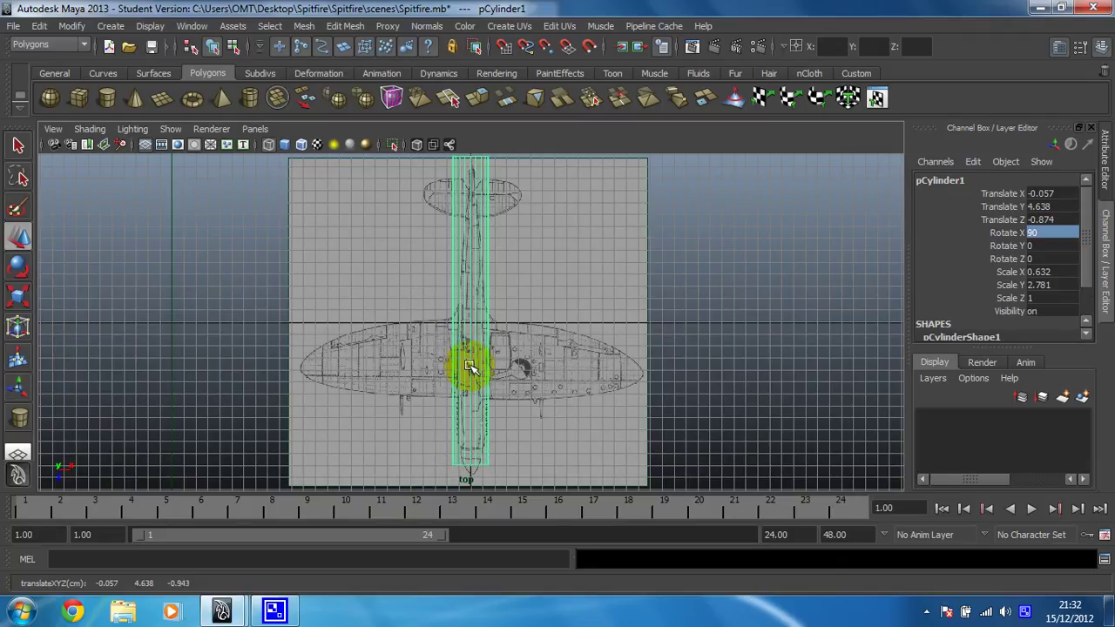
pyautogui.click(18, 297)
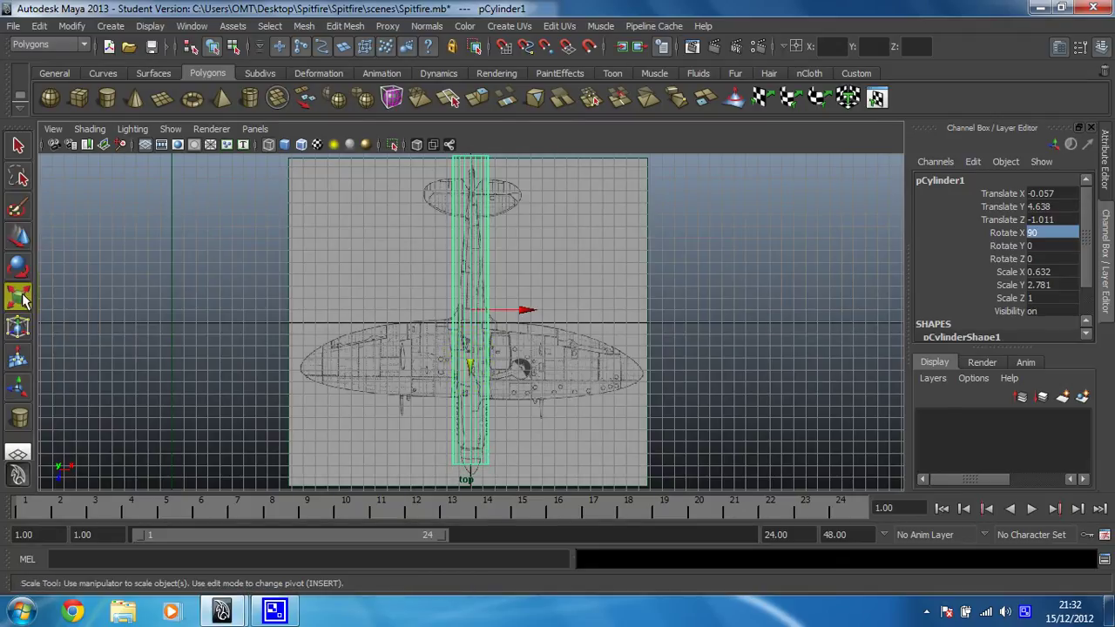
pyautogui.moveTo(469, 383); pyautogui.dragTo(472, 375)
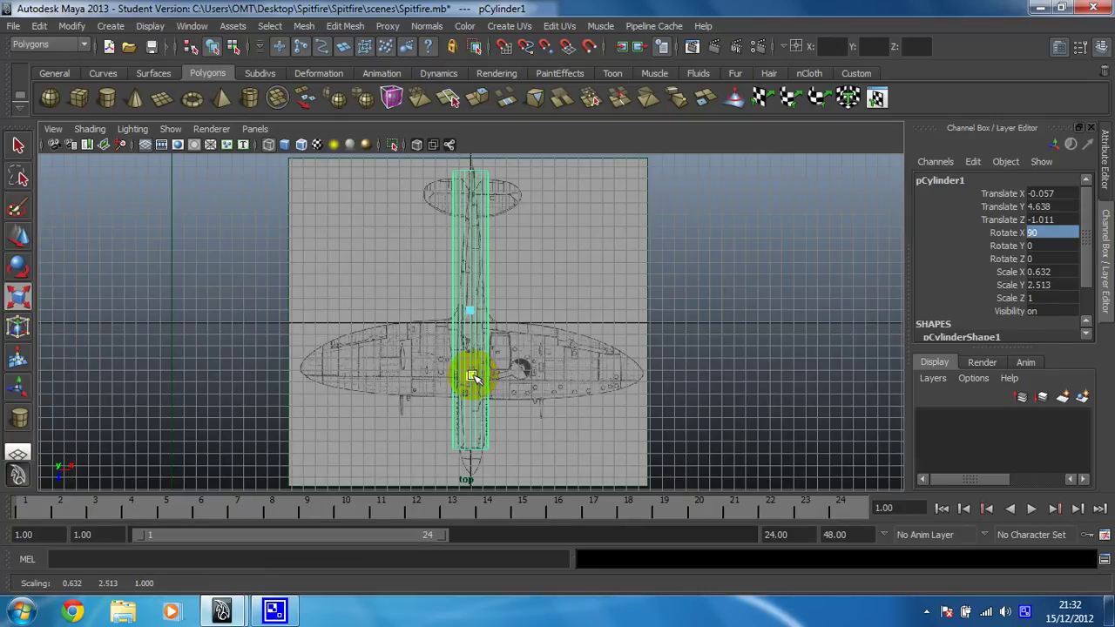
pyautogui.press('w')
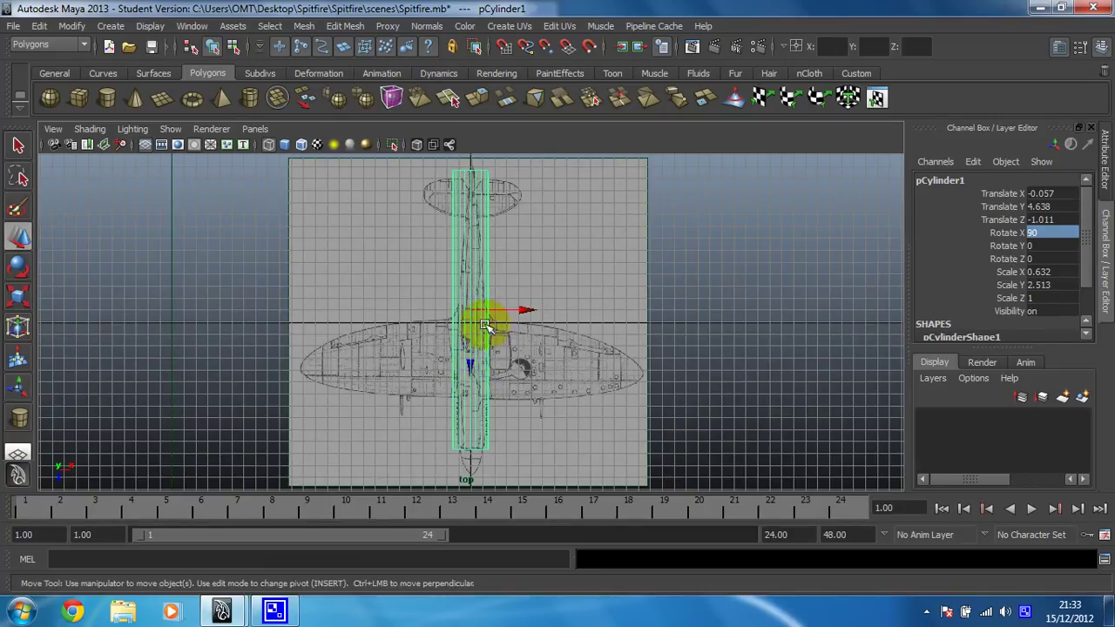
pyautogui.click(468, 368)
pyautogui.click(468, 368)
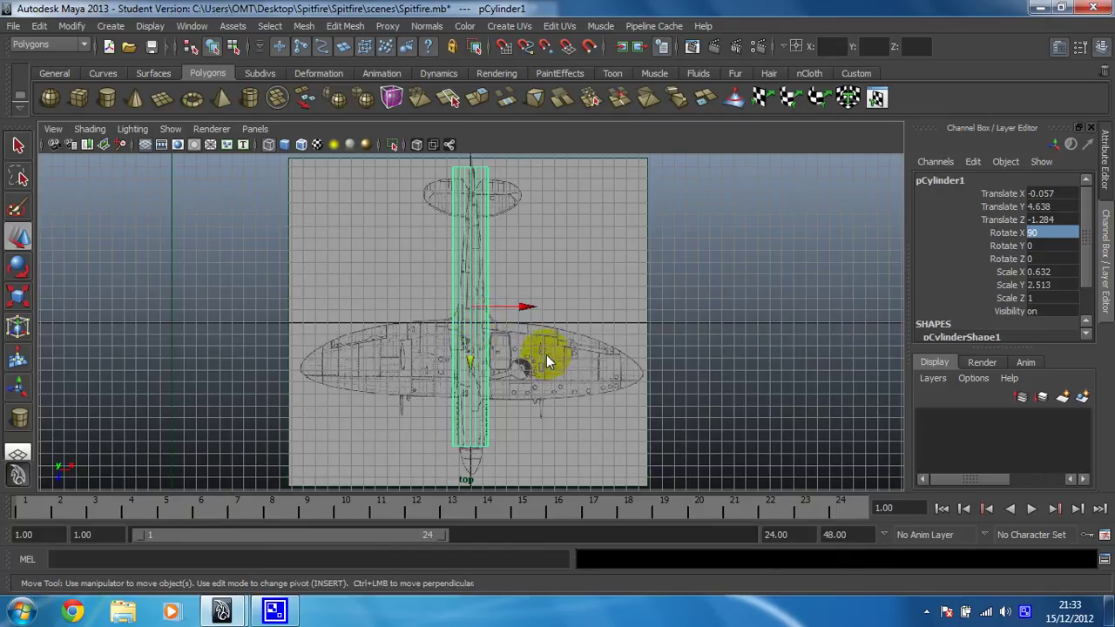
# In the front view, lower and centre the cylinder on the fuselage
pyautogui.press('space')
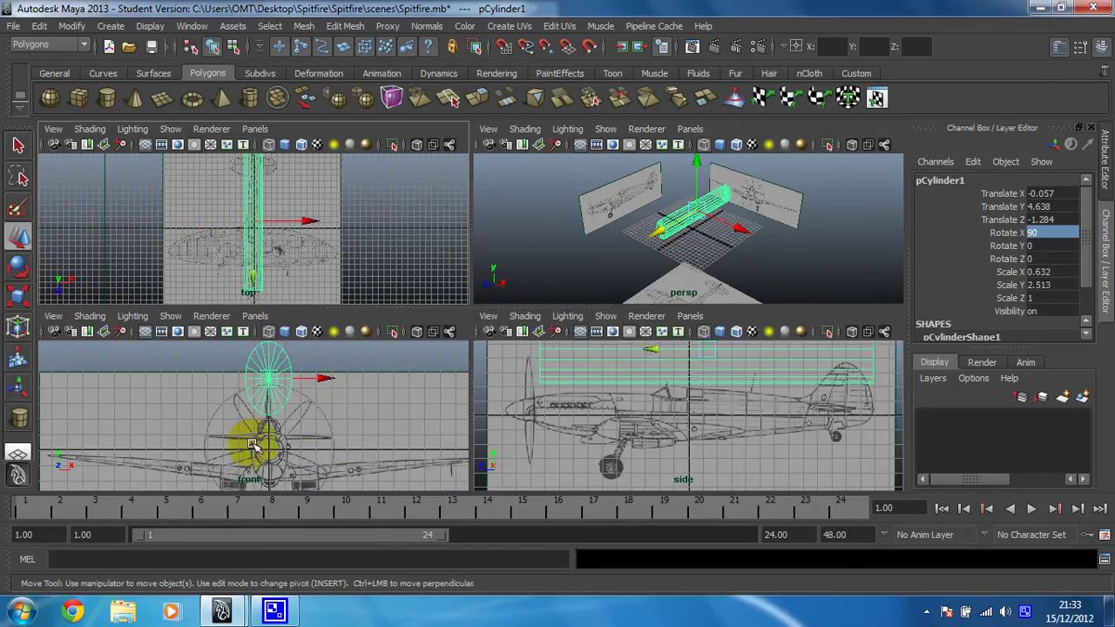
pyautogui.press('space')
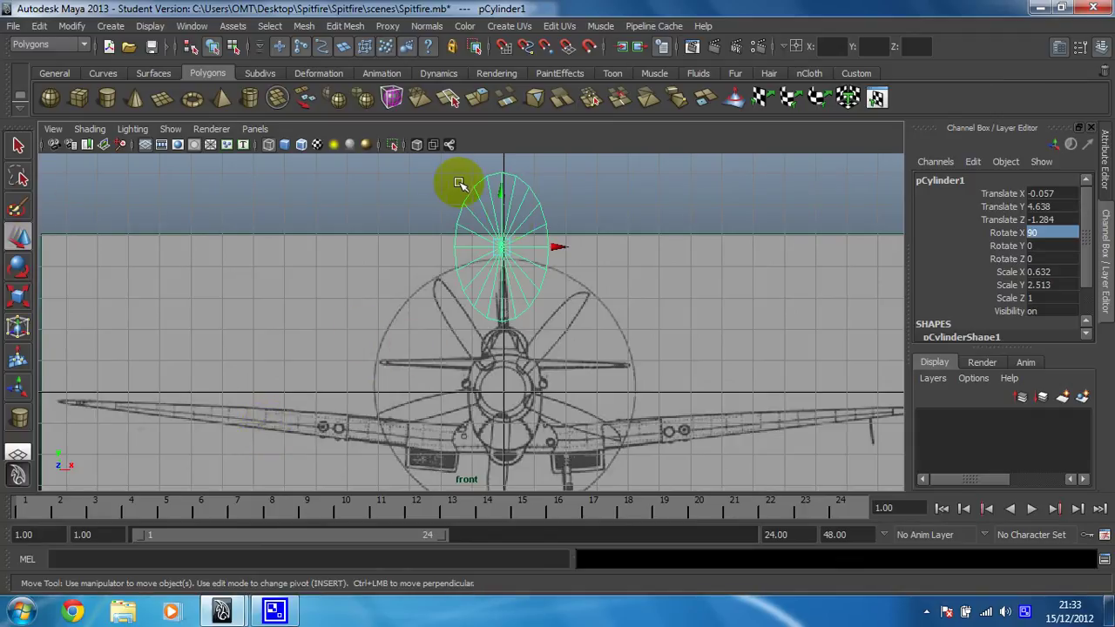
pyautogui.moveTo(508, 206); pyautogui.dragTo(510, 335)
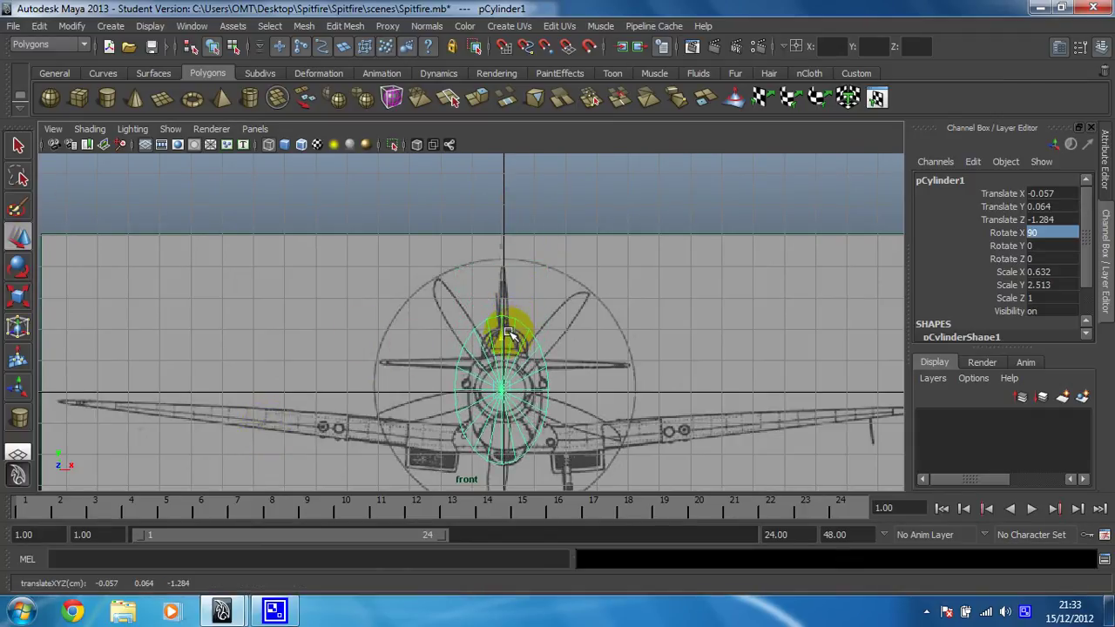
pyautogui.moveTo(557, 389); pyautogui.dragTo(561, 388)
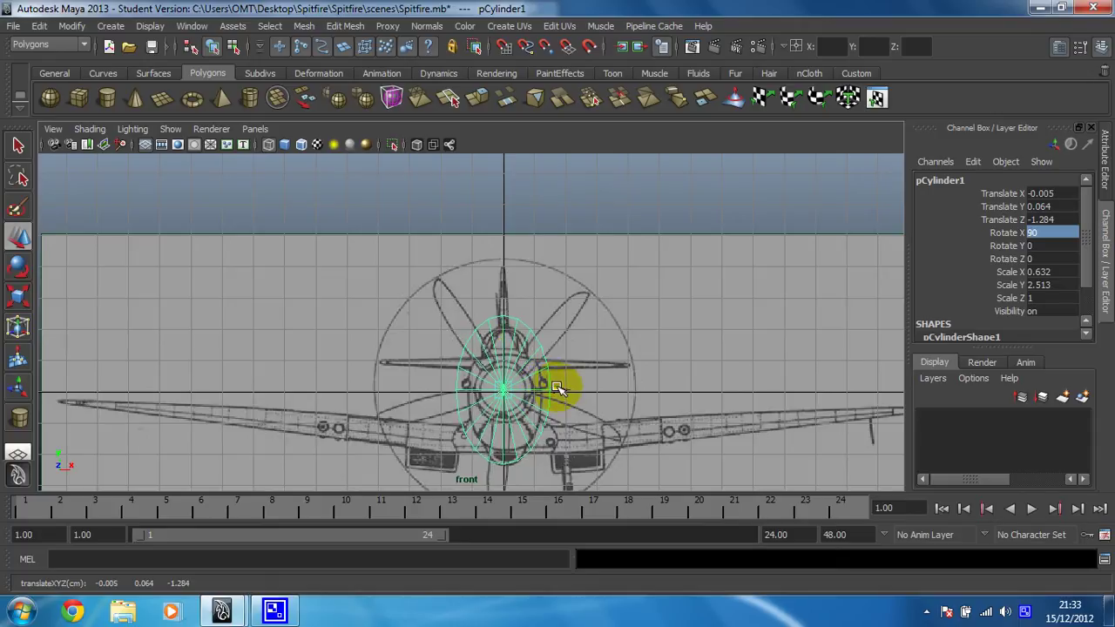
pyautogui.moveTo(502, 332); pyautogui.dragTo(502, 333)
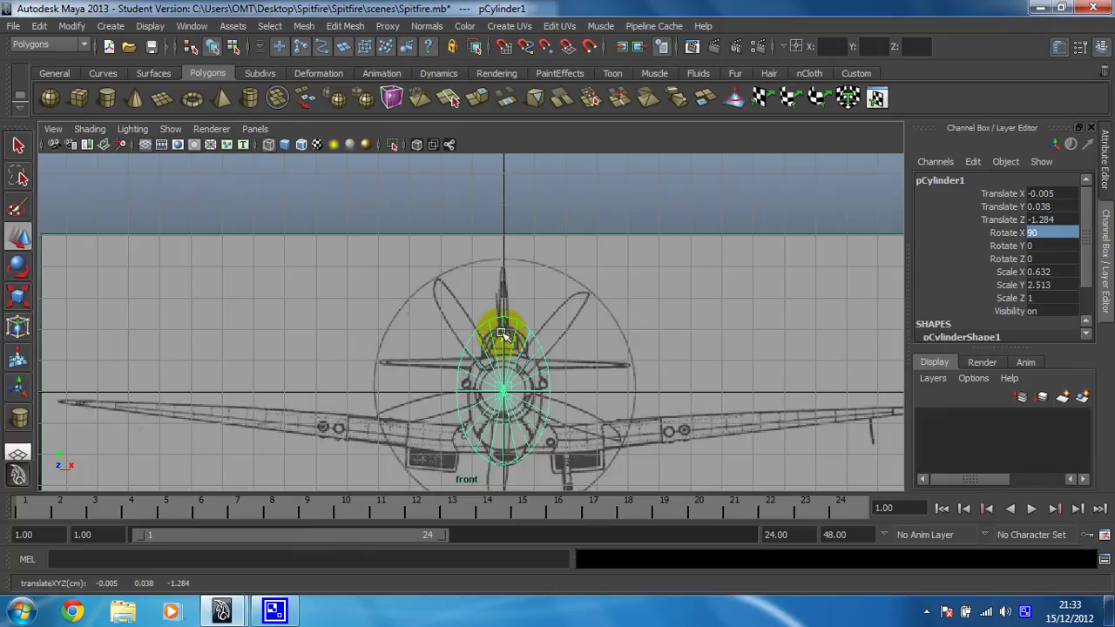
# Scale the cylinder's cross-section to Scale X 0.495 and Scale Z 0.828
pyautogui.click(18, 294)
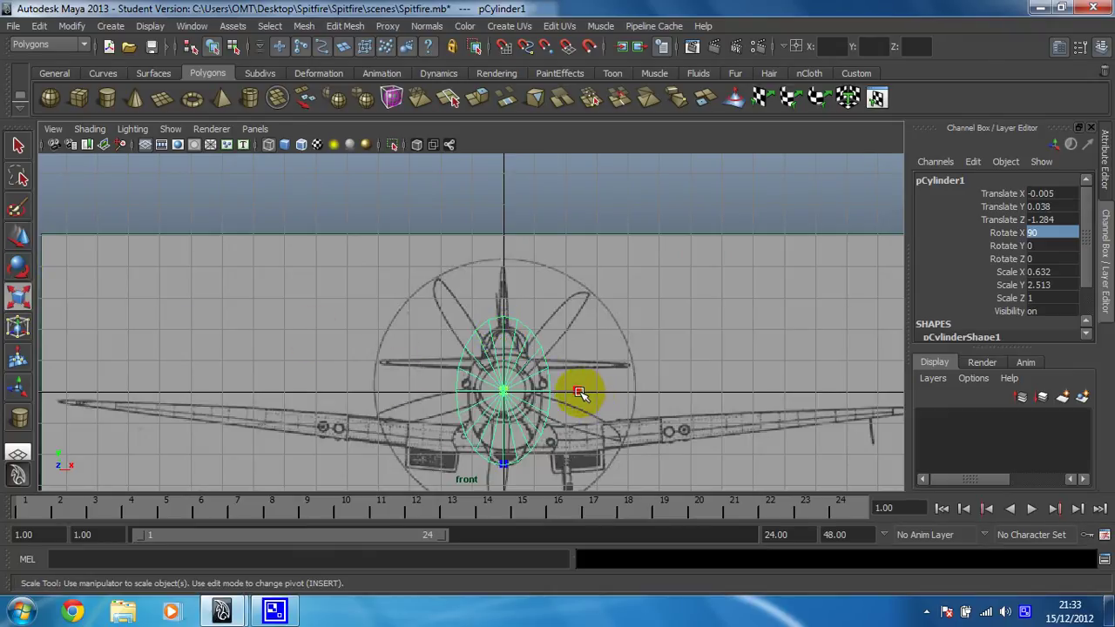
pyautogui.moveTo(579, 393); pyautogui.dragTo(562, 398)
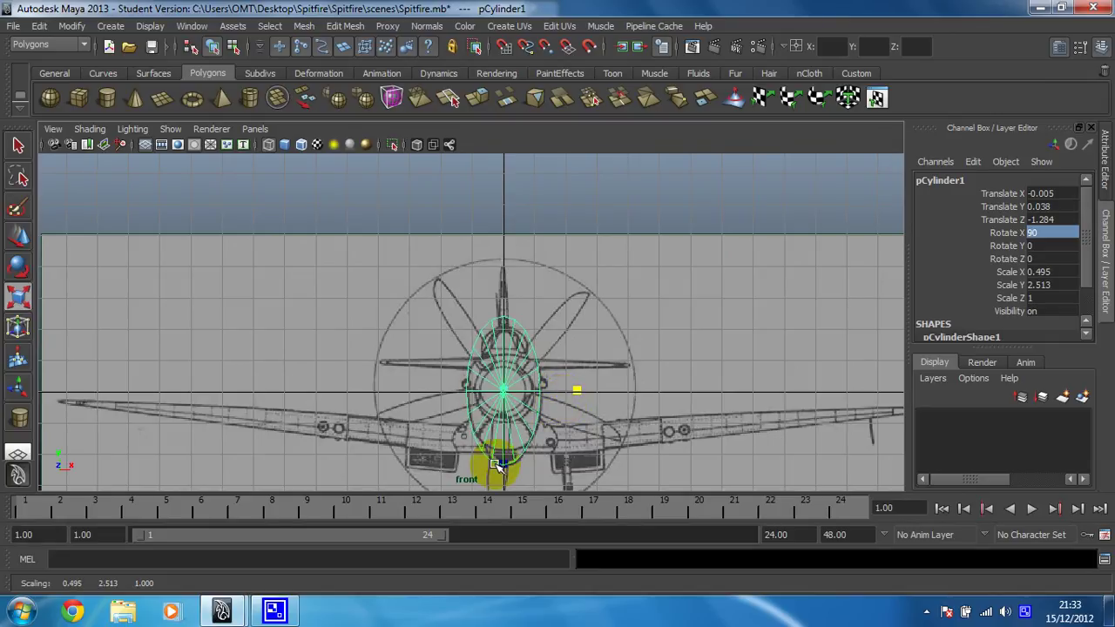
pyautogui.moveTo(502, 466); pyautogui.dragTo(486, 448)
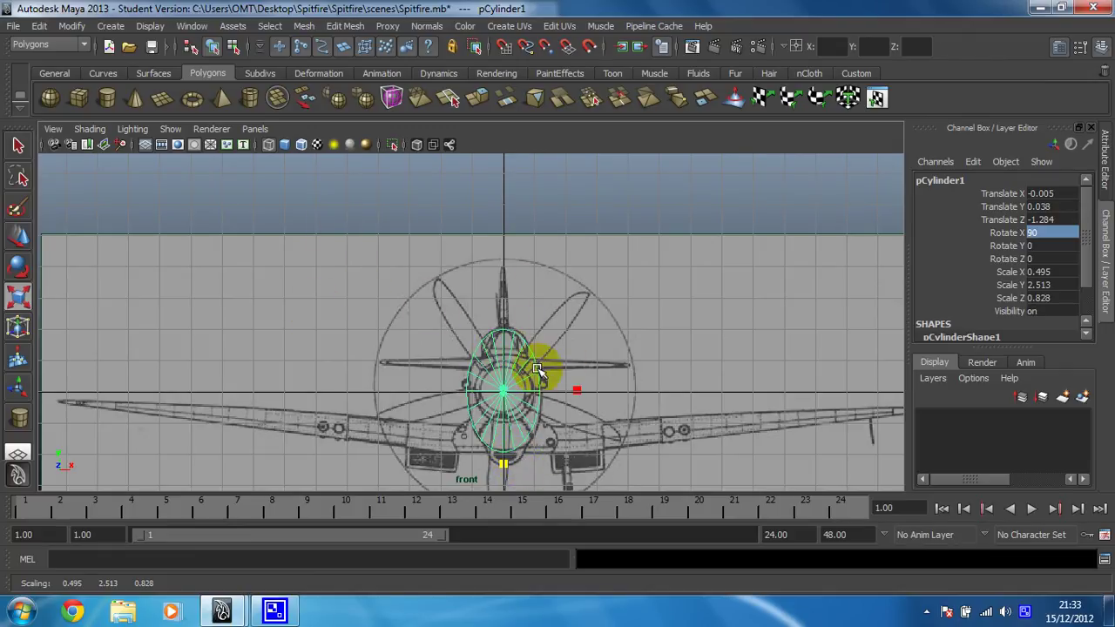
# In the side view, lengthen the cylinder to Scale Y 2.523 and slide it to Translate Z -1.171
pyautogui.press('space')
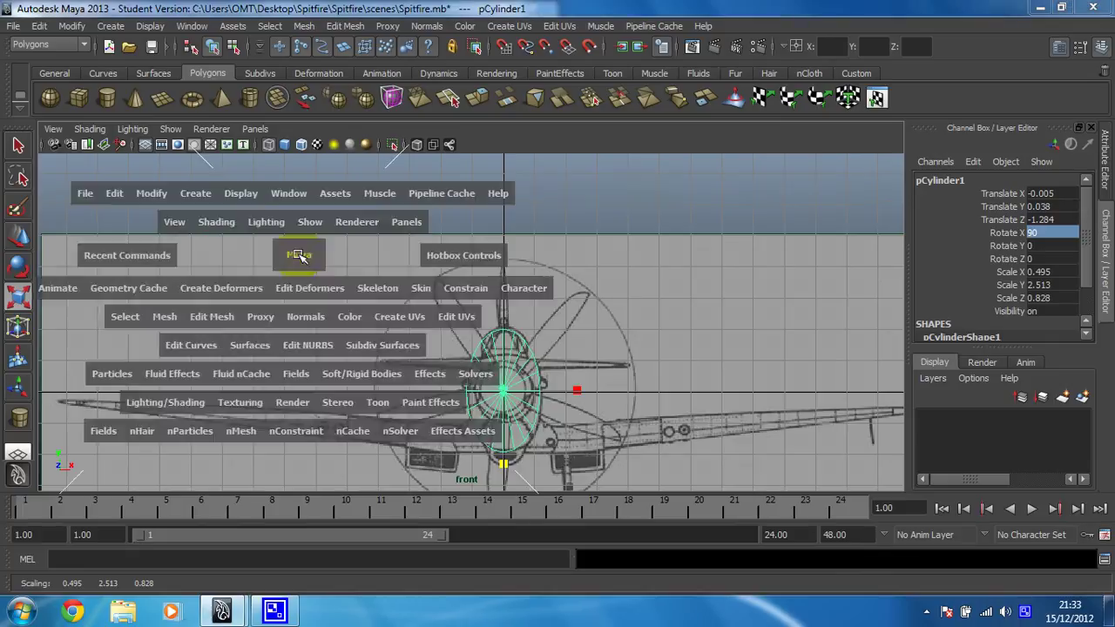
pyautogui.press('space')
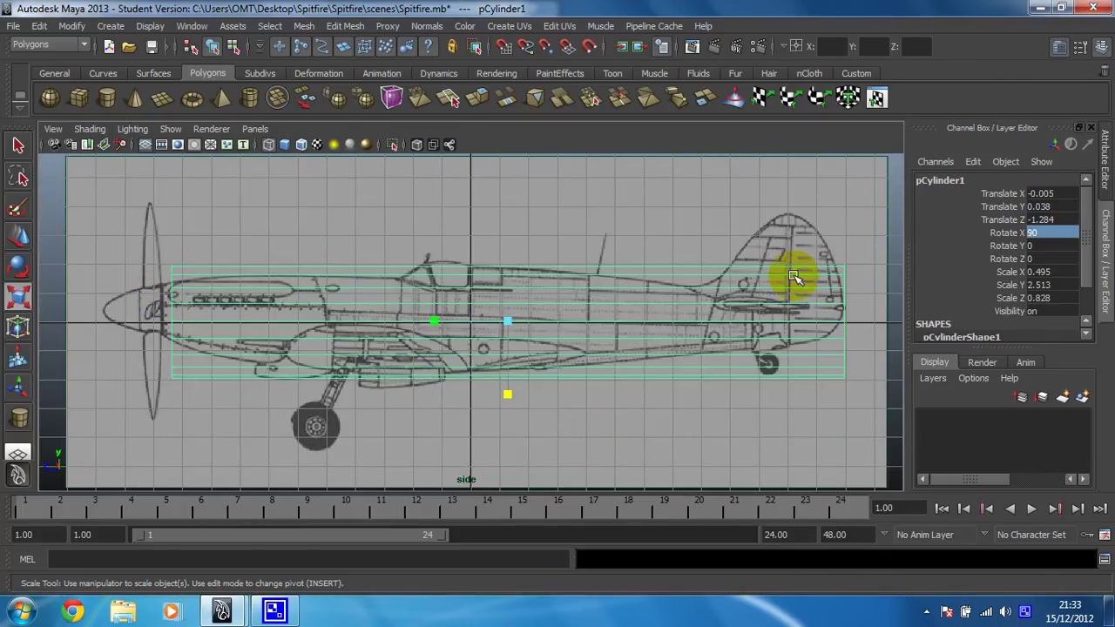
pyautogui.click(434, 322)
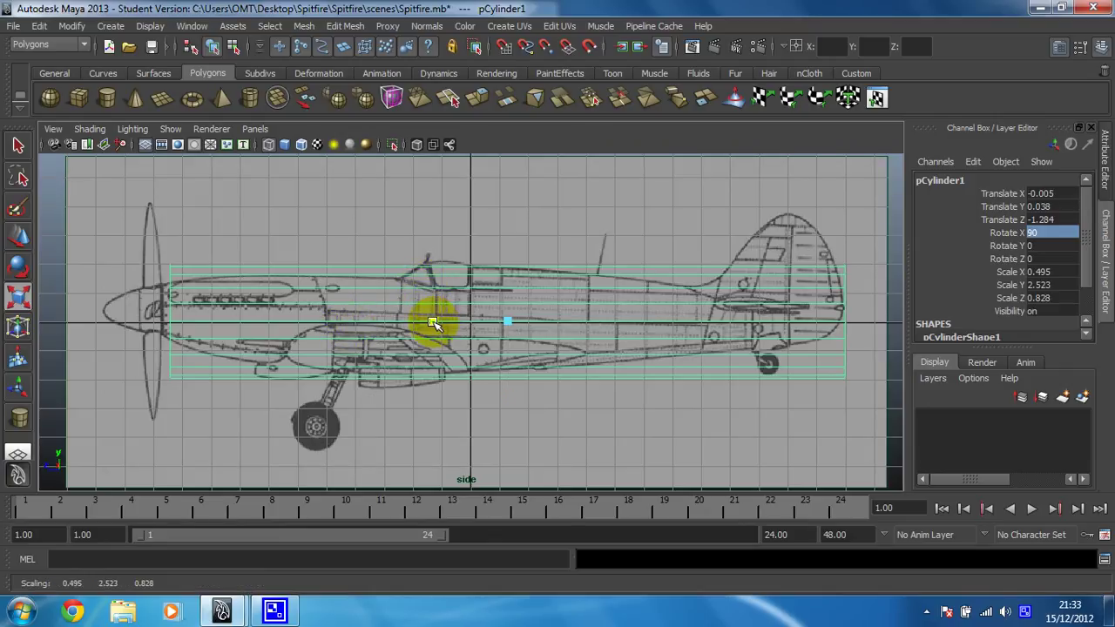
pyautogui.moveTo(434, 322); pyautogui.dragTo(433, 322)
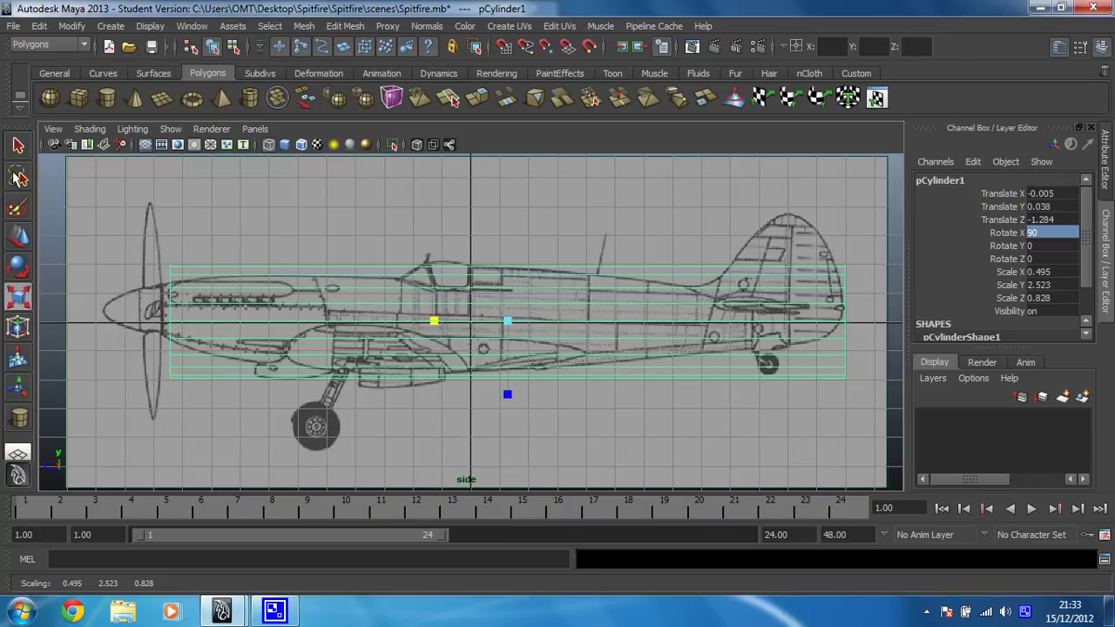
pyautogui.click(18, 236)
pyautogui.moveTo(455, 324); pyautogui.dragTo(451, 324)
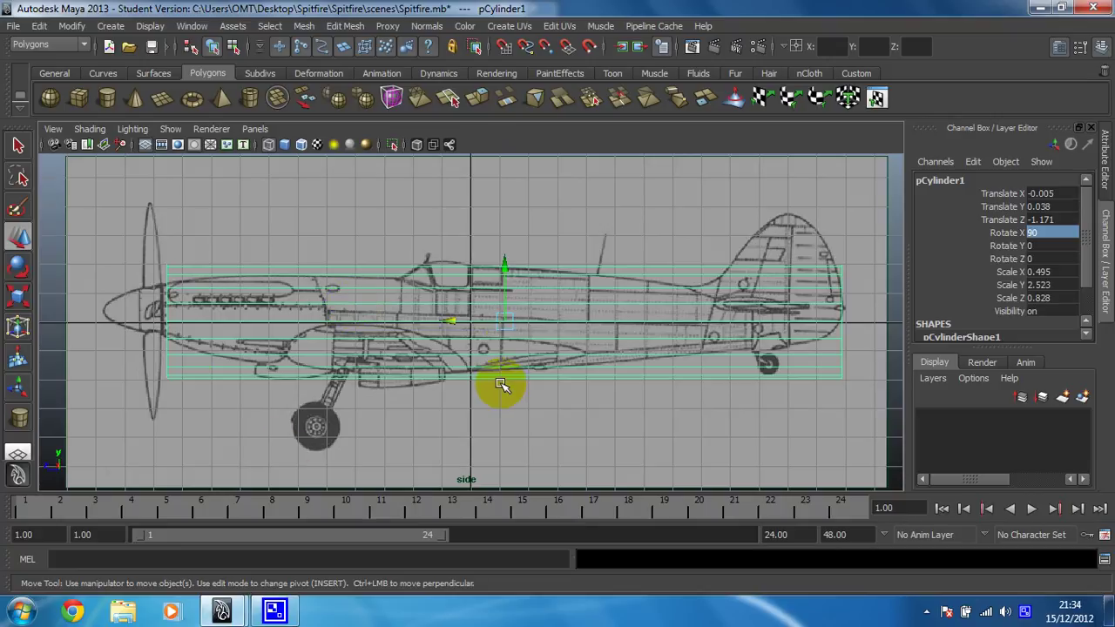
# Orbit the maximised perspective view to check the fitted cylinder against the Spitfire reference planes
pyautogui.click(419, 304)
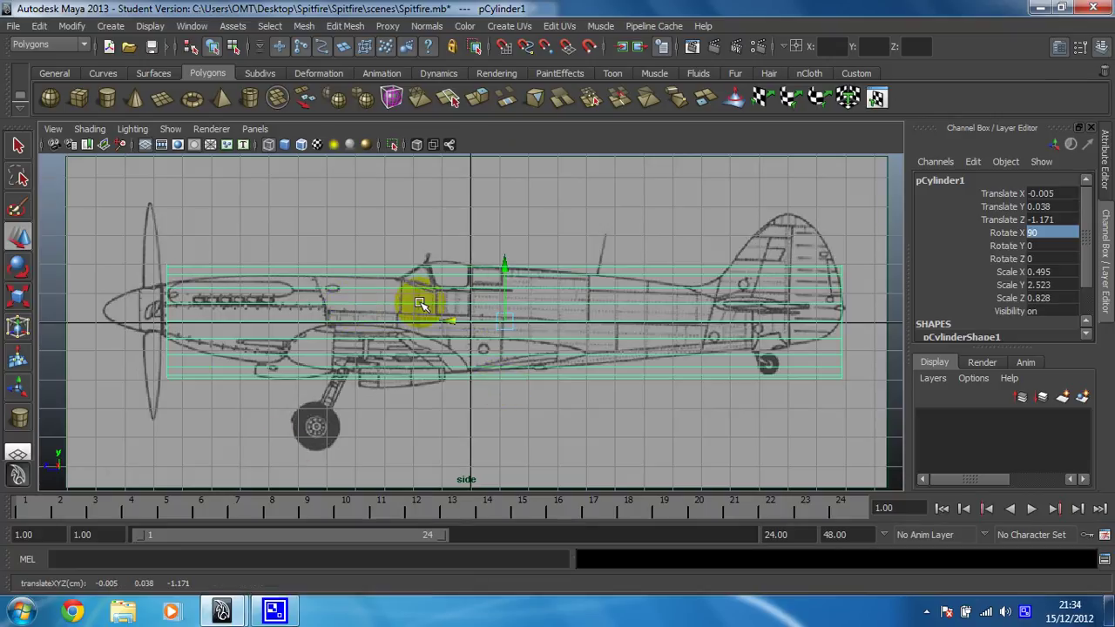
pyautogui.press('space')
pyautogui.press('space')
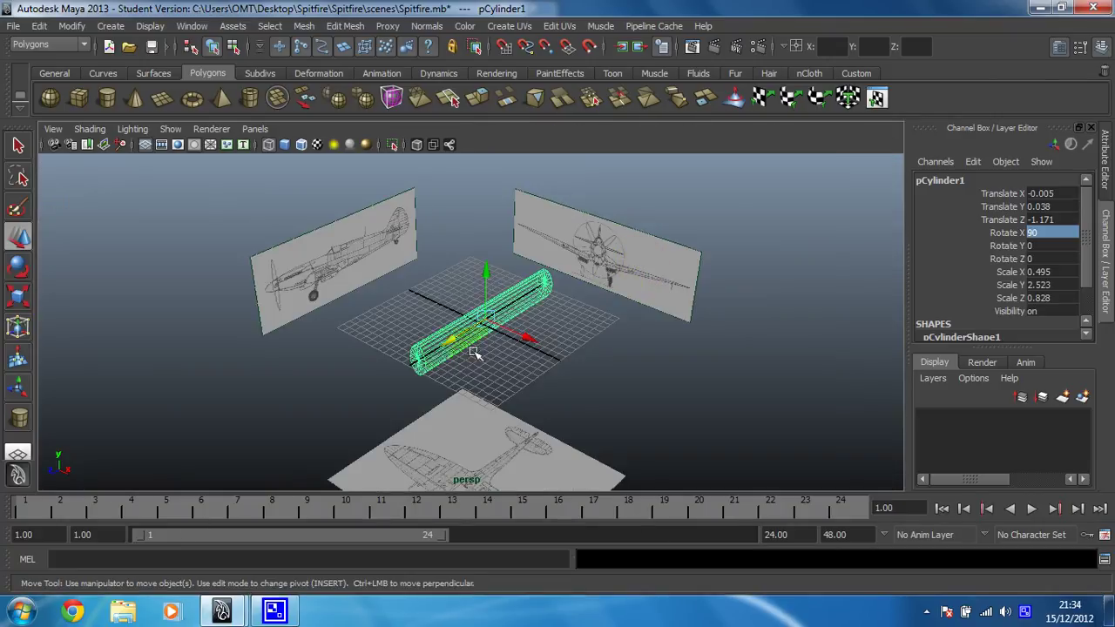
pyautogui.keyDown('alt'); pyautogui.moveTo(436, 356); pyautogui.dragTo(470, 346); pyautogui.keyUp('alt')
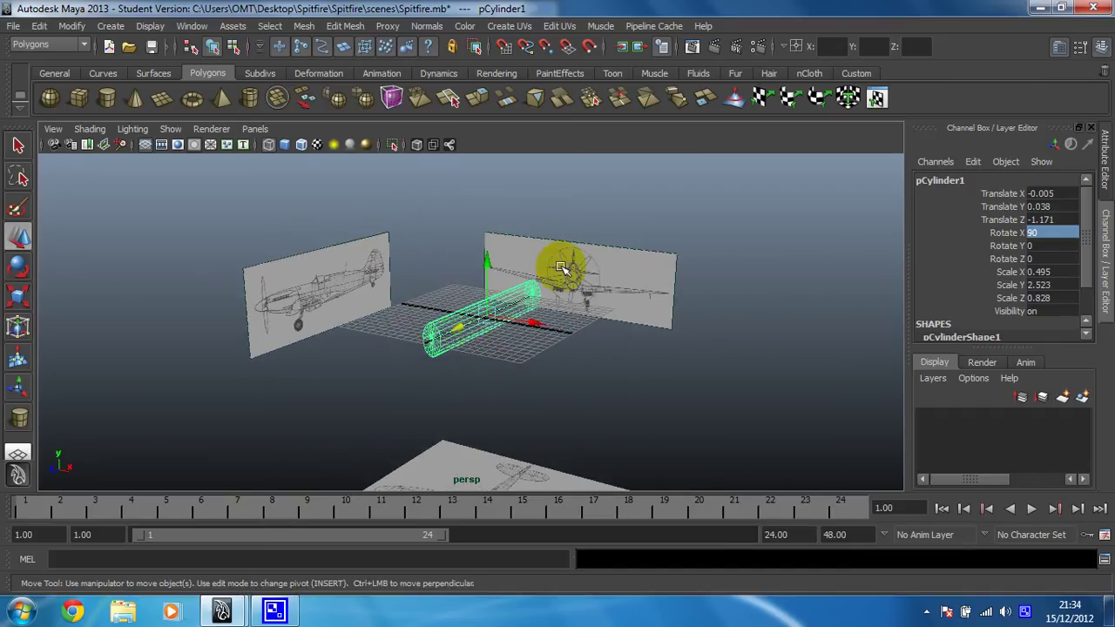